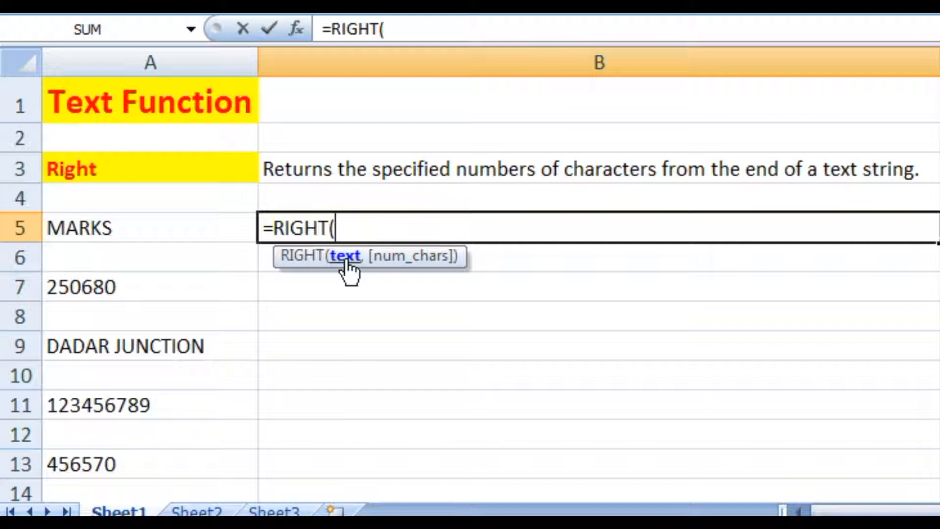
- Complete the formula =RIGHT(A5,4) in B5 to return the last four characters of A5, then check the source and result cells
click(166, 233)
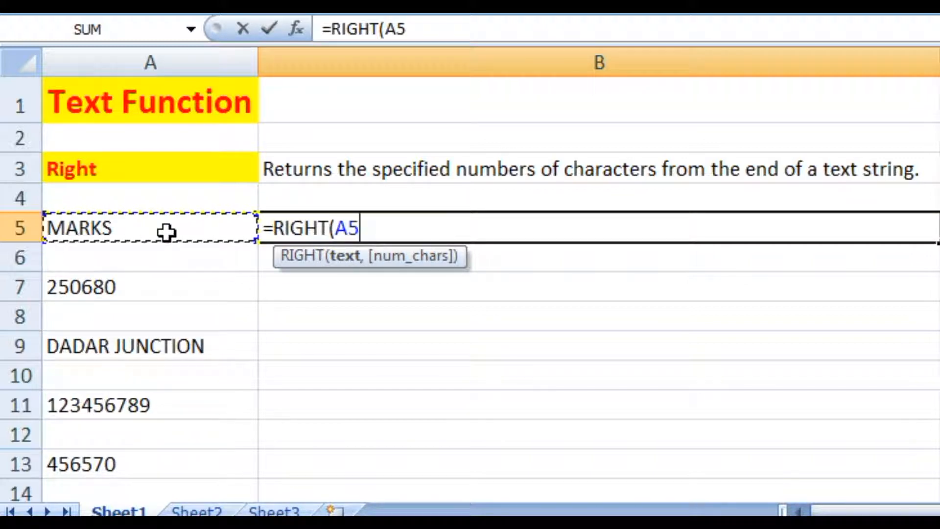
text(,)
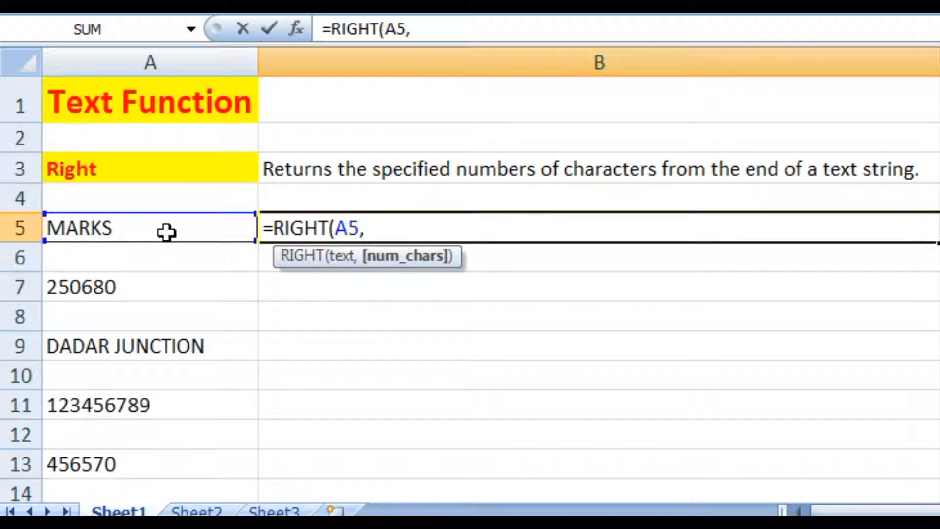
text(4))
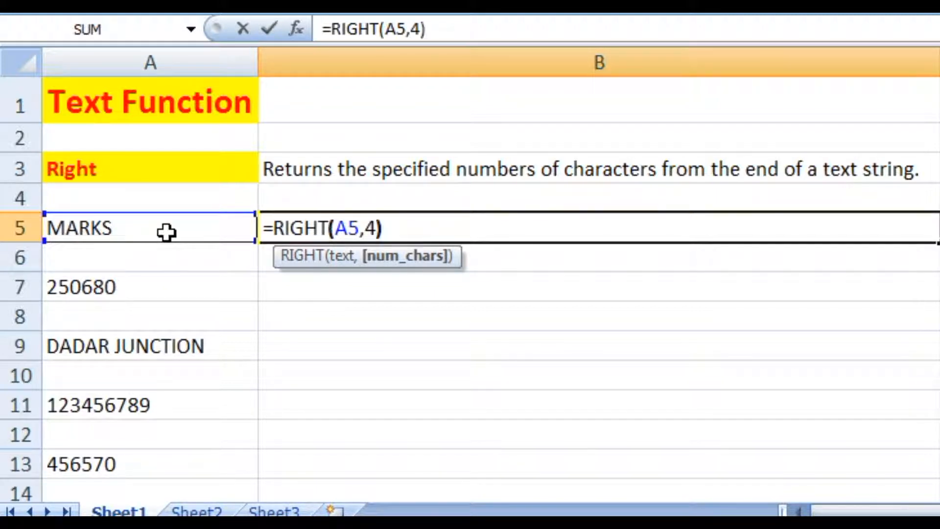
key(Return)
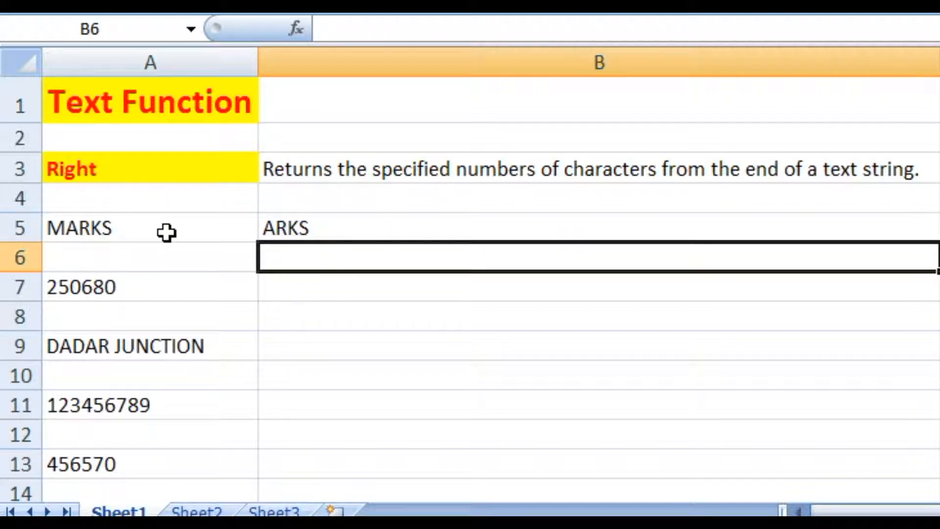
click(185, 287)
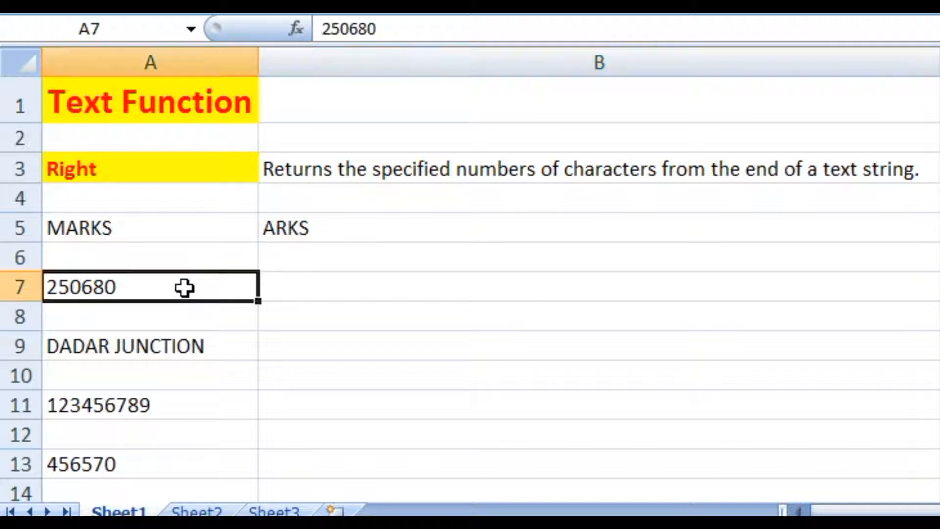
click(192, 224)
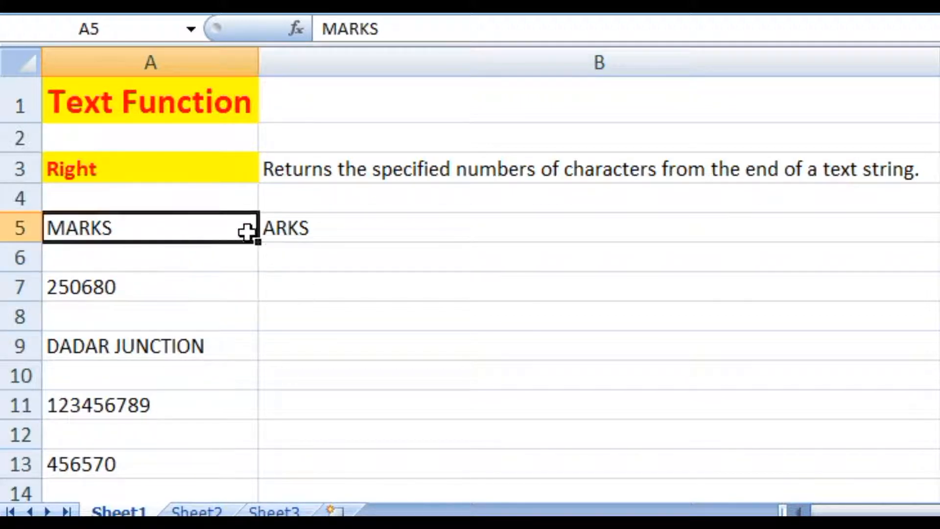
click(347, 229)
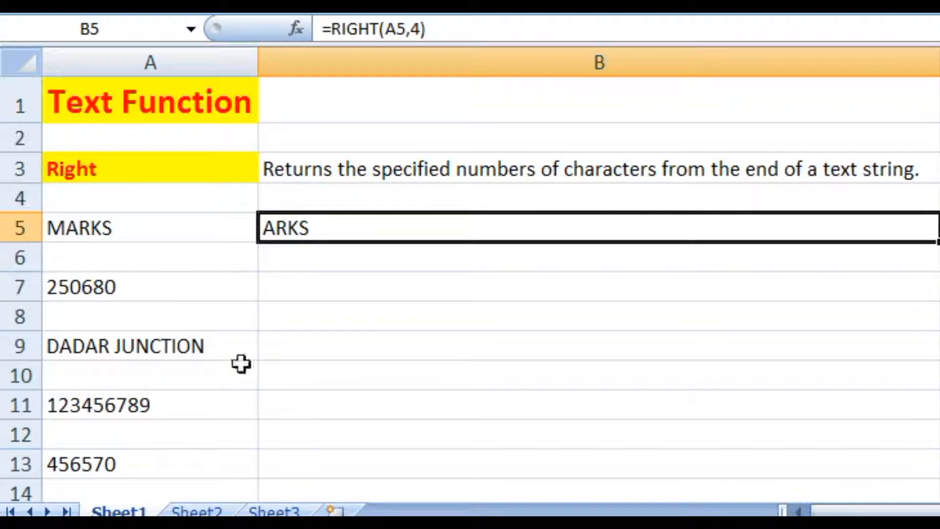
- Enter =RIGHT(A7,4) in B7 to extract the last four digits of A7, then review the source and result cells
click(139, 294)
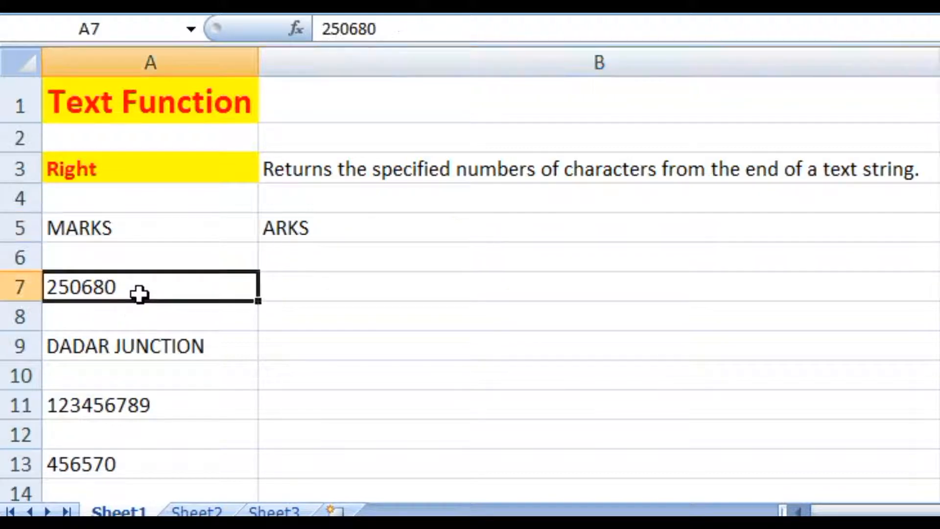
click(285, 286)
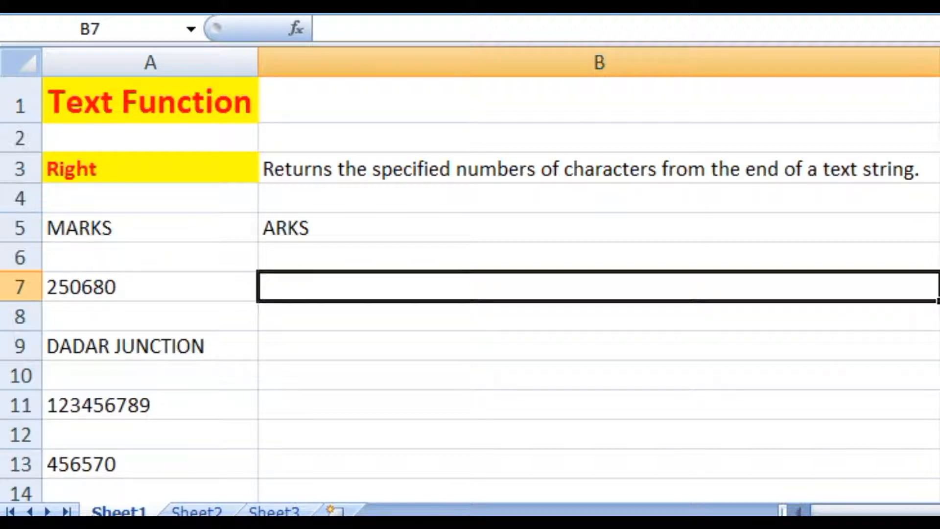
text(=)
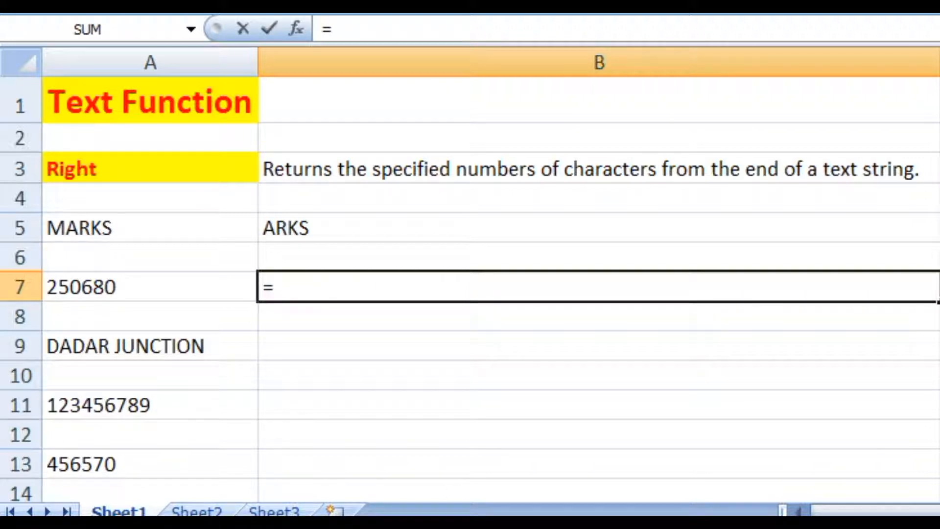
text(R)
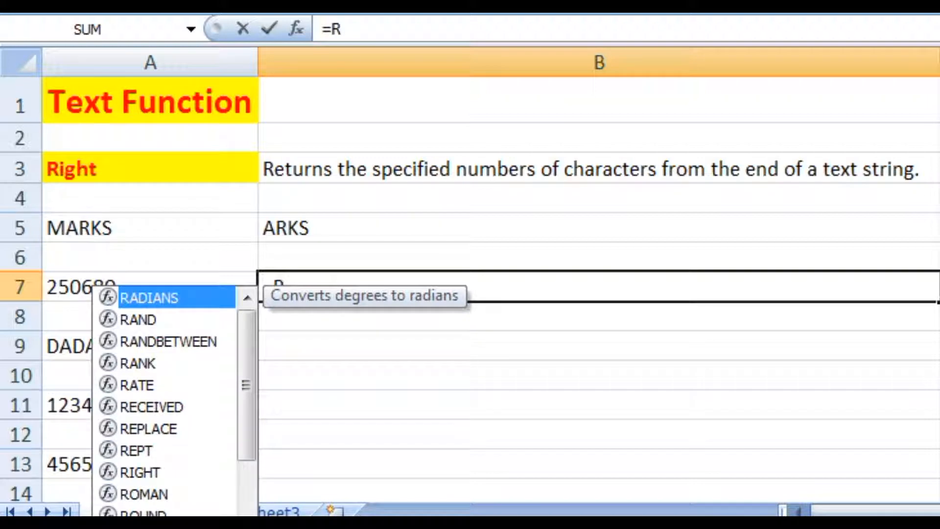
text(I)
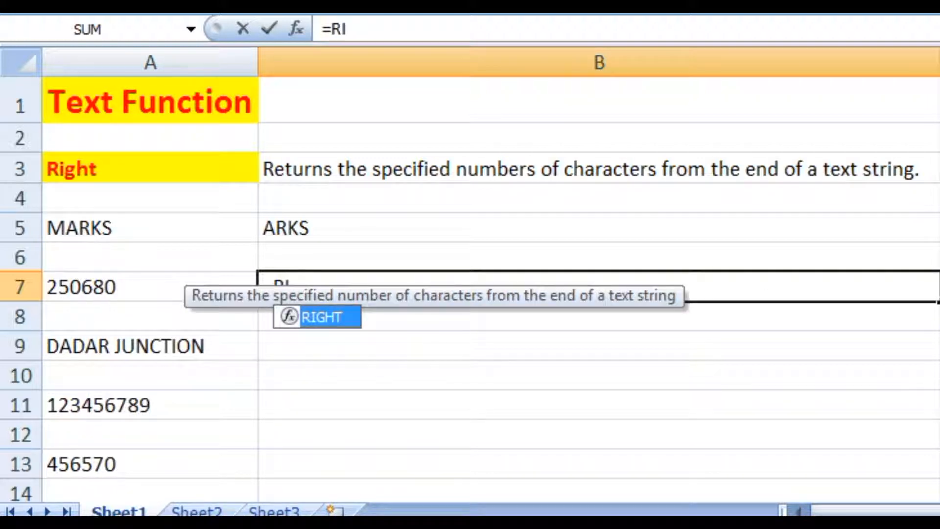
text(GHT)
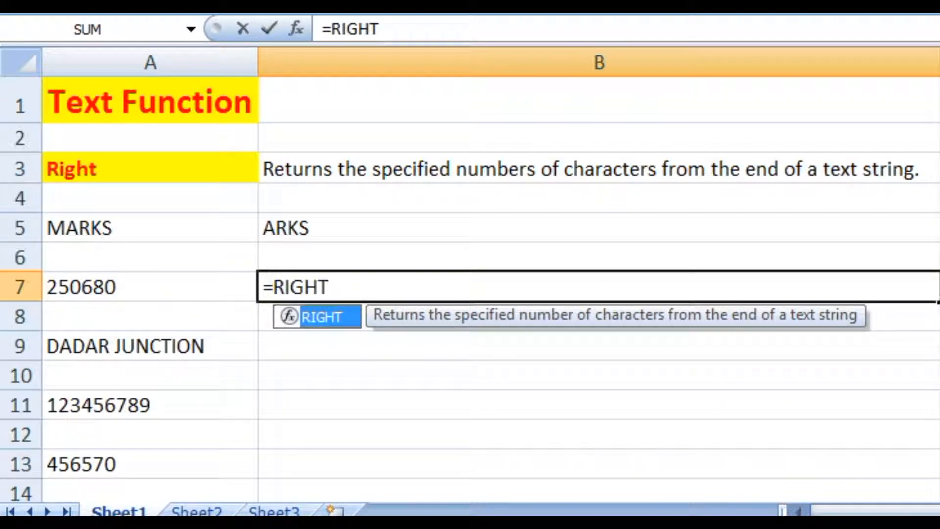
text(()
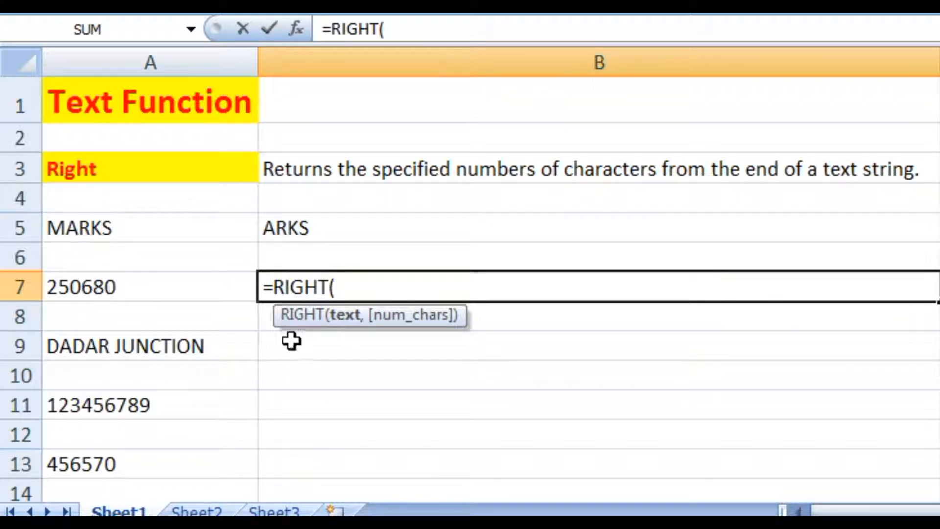
click(184, 285)
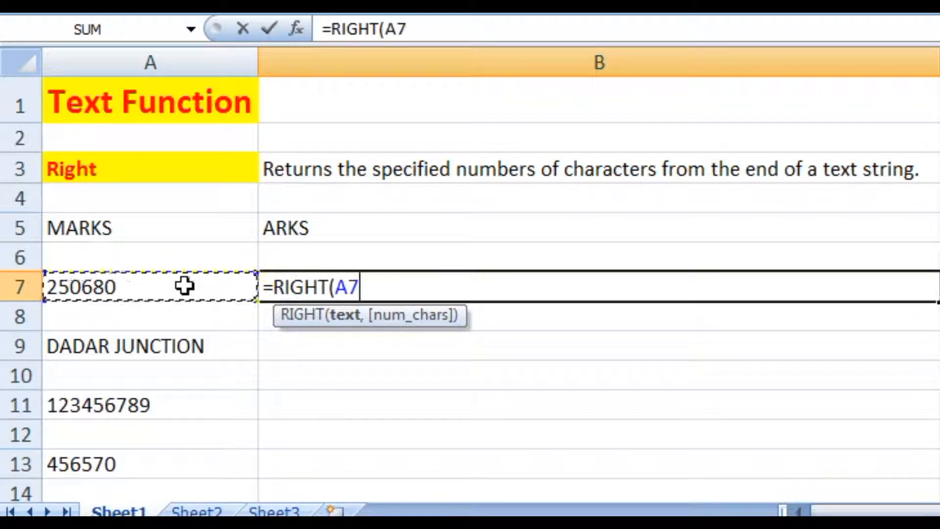
text(,)
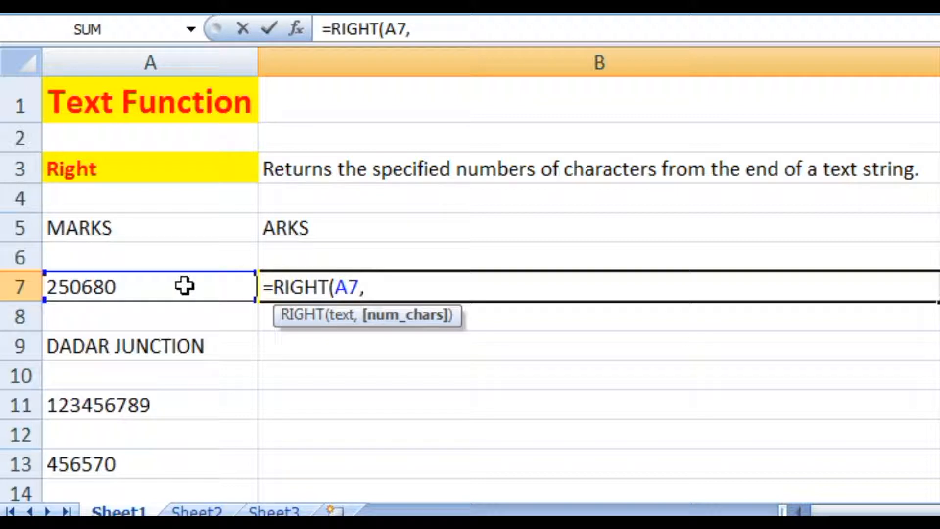
text(4))
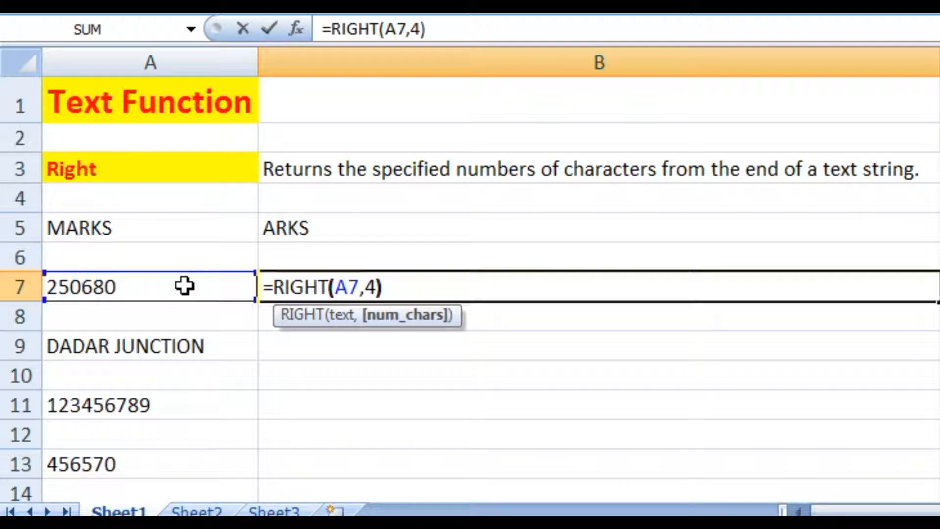
key(Return)
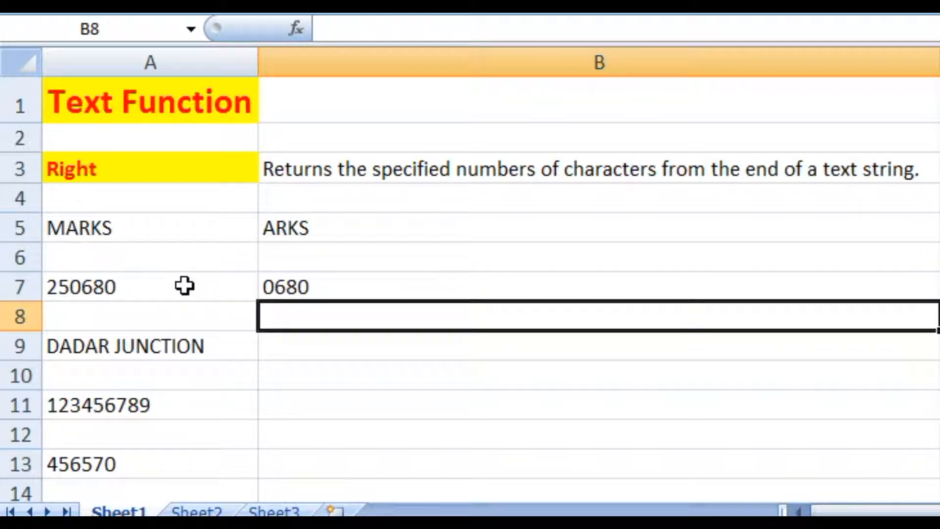
click(184, 286)
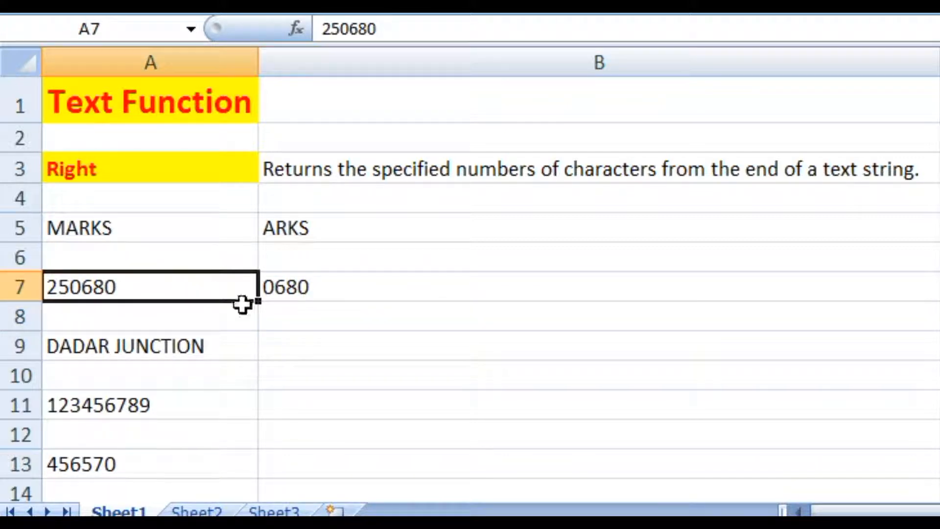
click(328, 288)
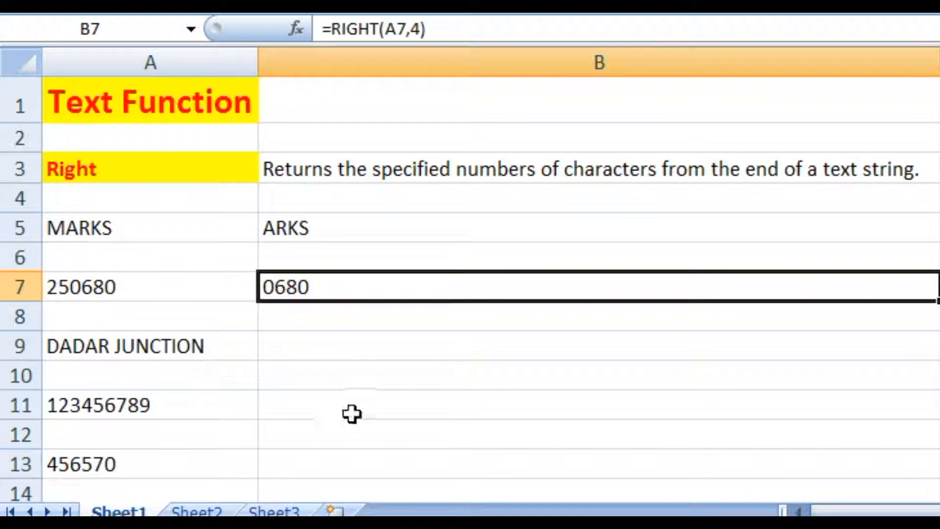
- Enter =RIGHT(A9,8) in B9 to extract the last eight characters of DADAR JUNCTION, then review both cells
click(201, 349)
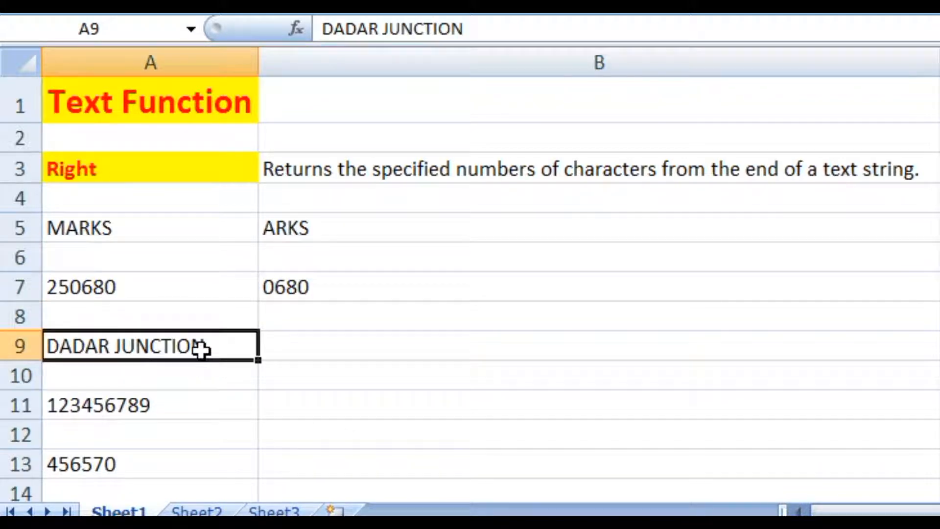
click(326, 351)
click(86, 355)
click(311, 342)
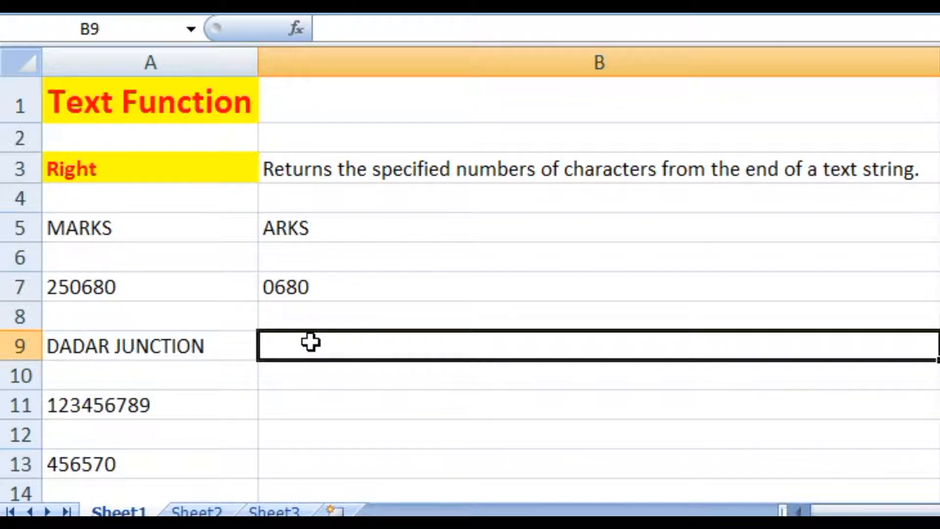
text(=)
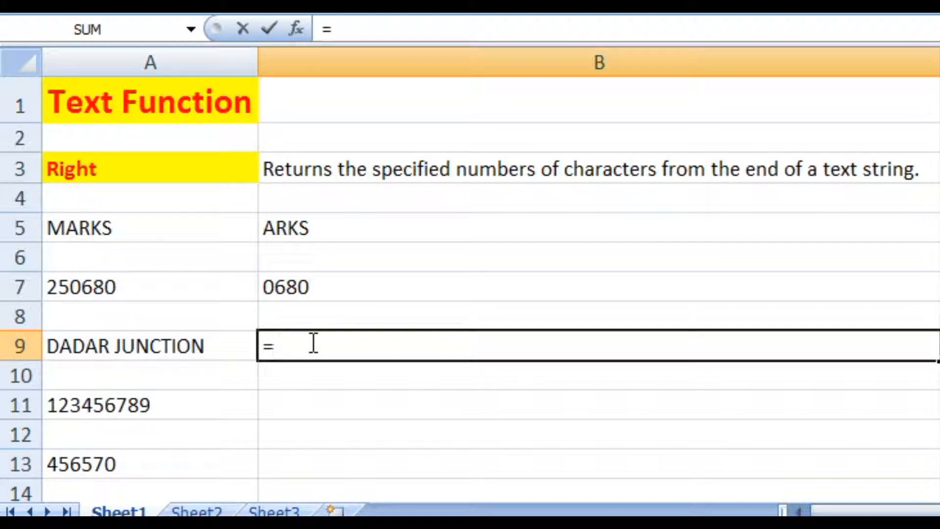
text(R)
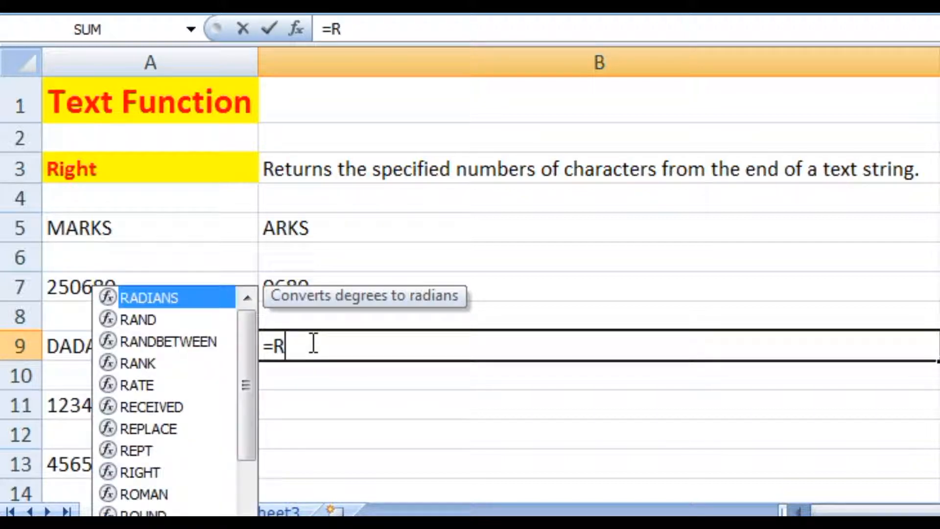
text(IGH)
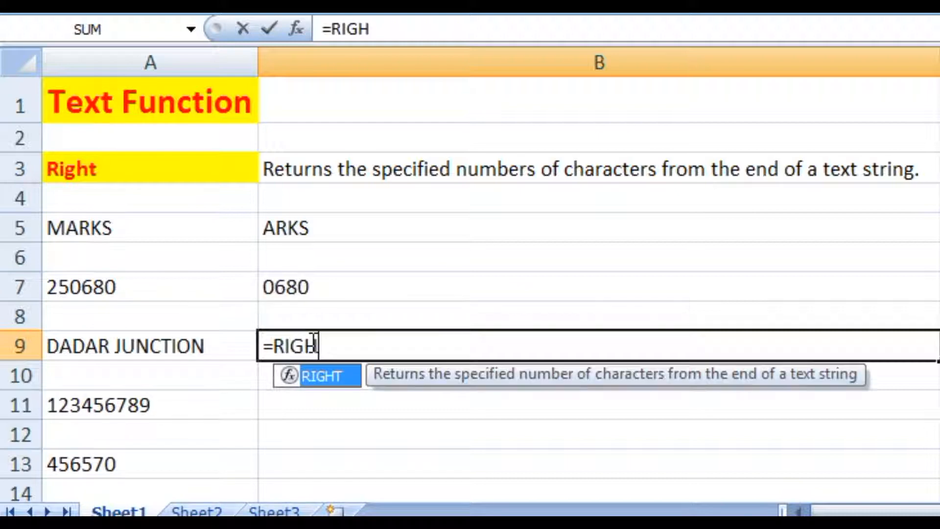
text(T()
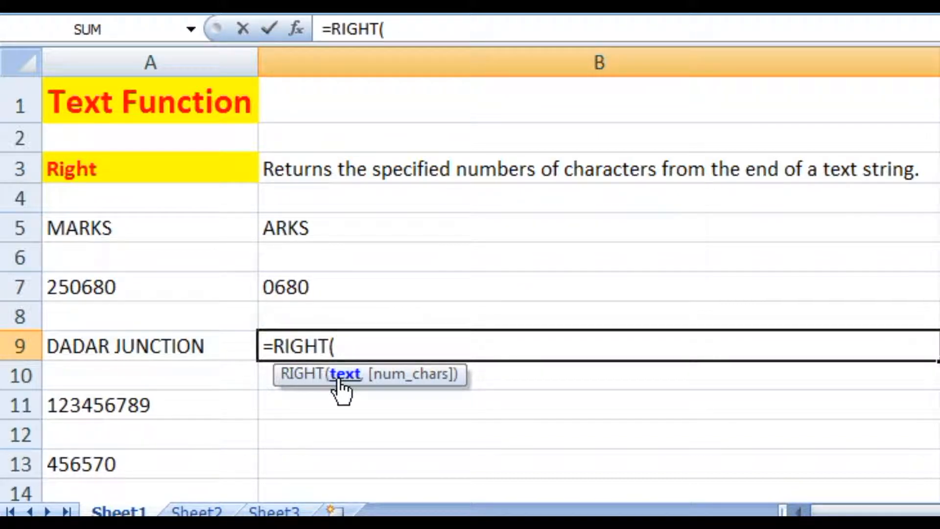
click(172, 354)
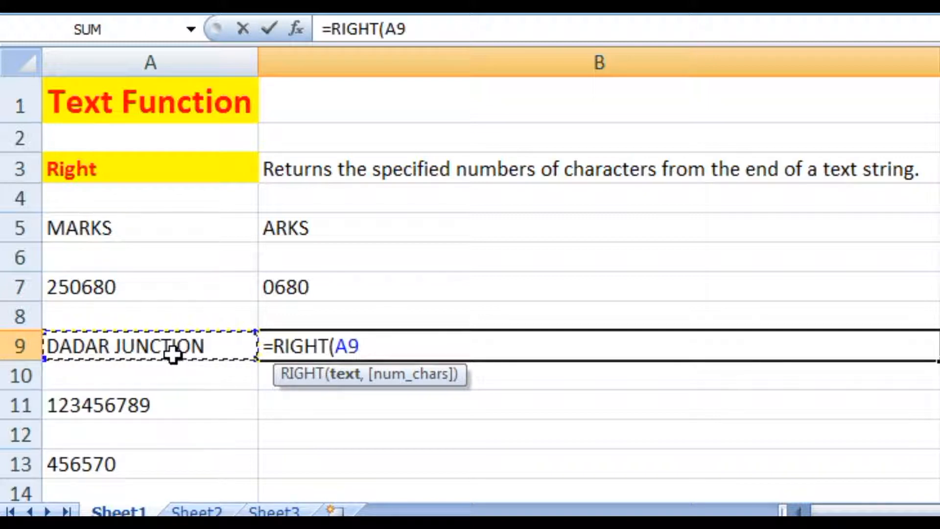
text(,)
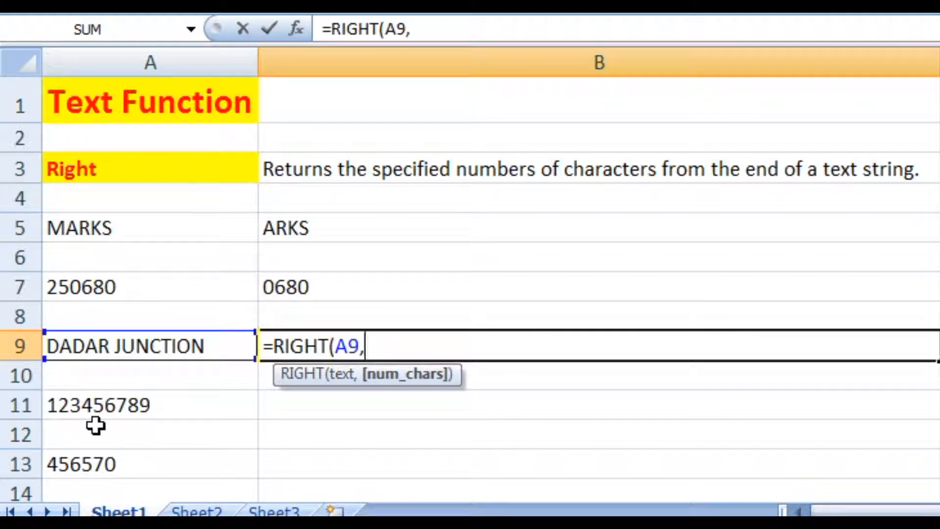
text(8)
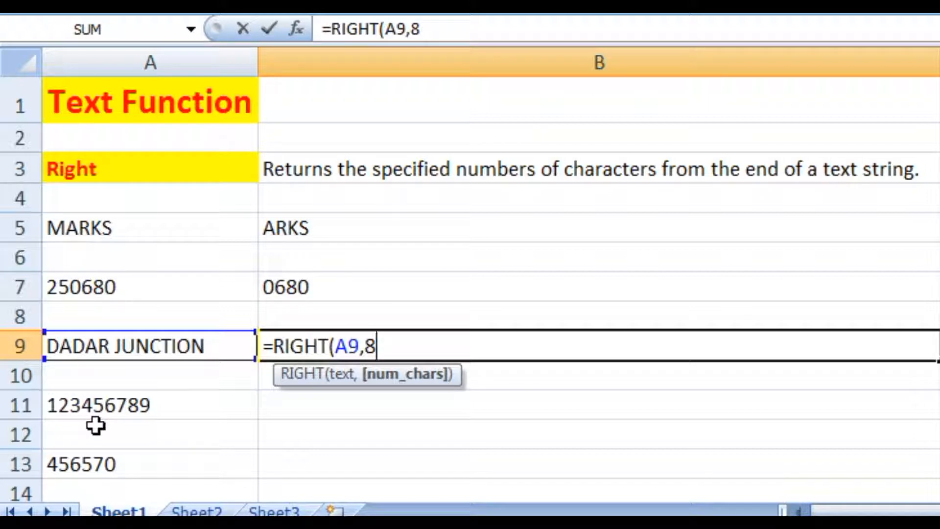
text())
key(Return)
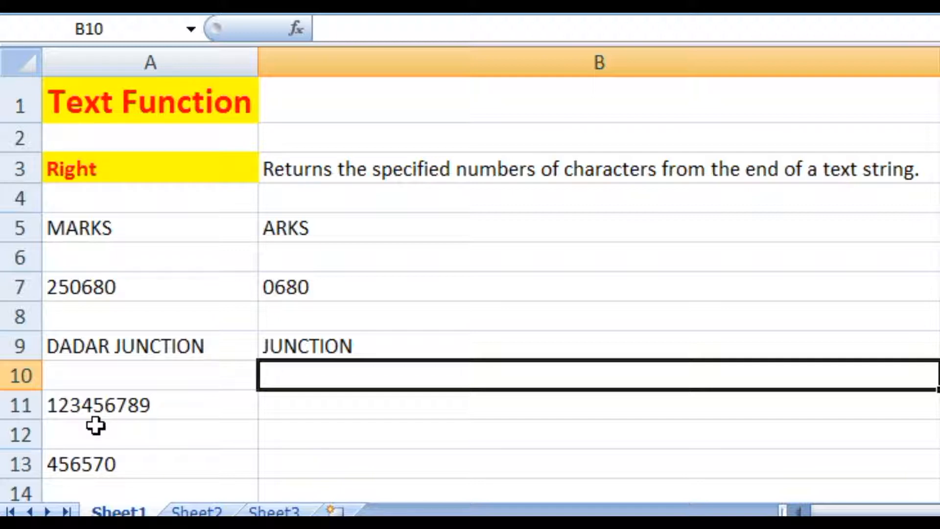
click(156, 348)
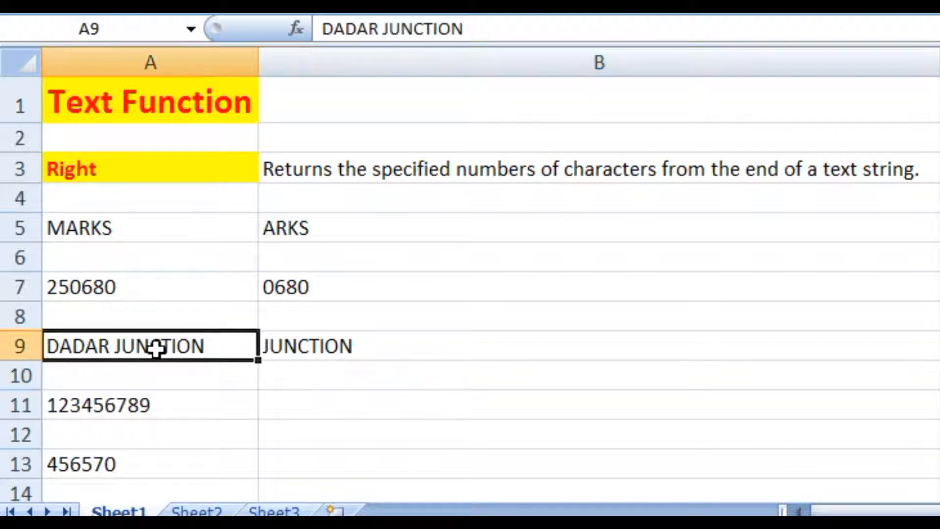
click(342, 351)
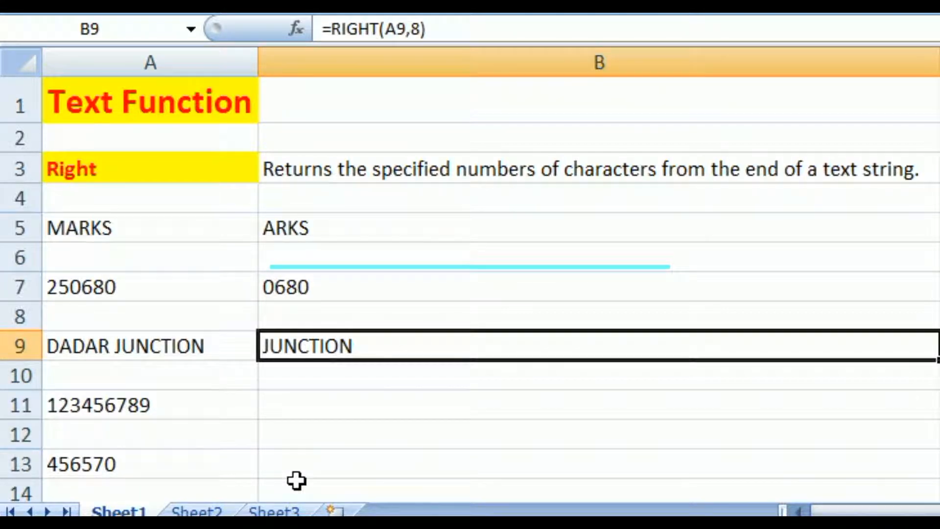
- Enter =RIGHT(A11,4) in B11 to extract the last four digits of A11, then review the source and result cells
click(183, 406)
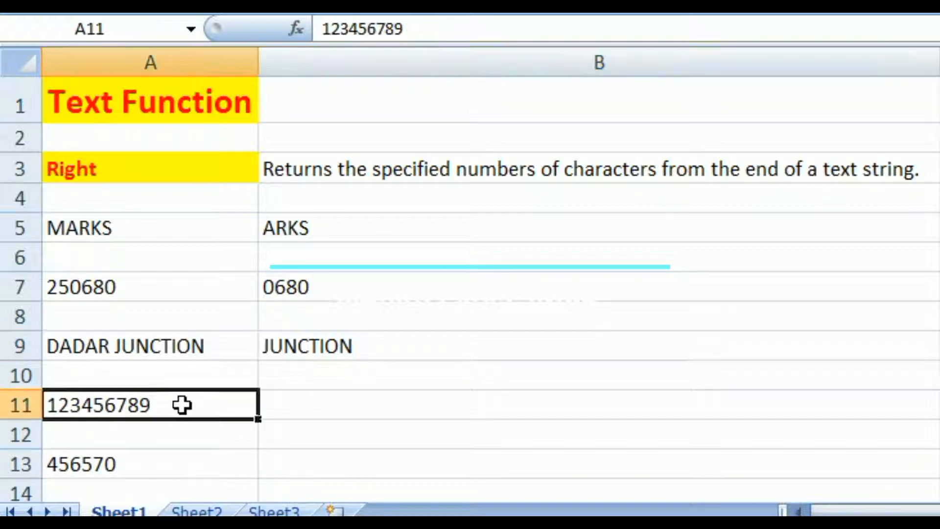
click(325, 407)
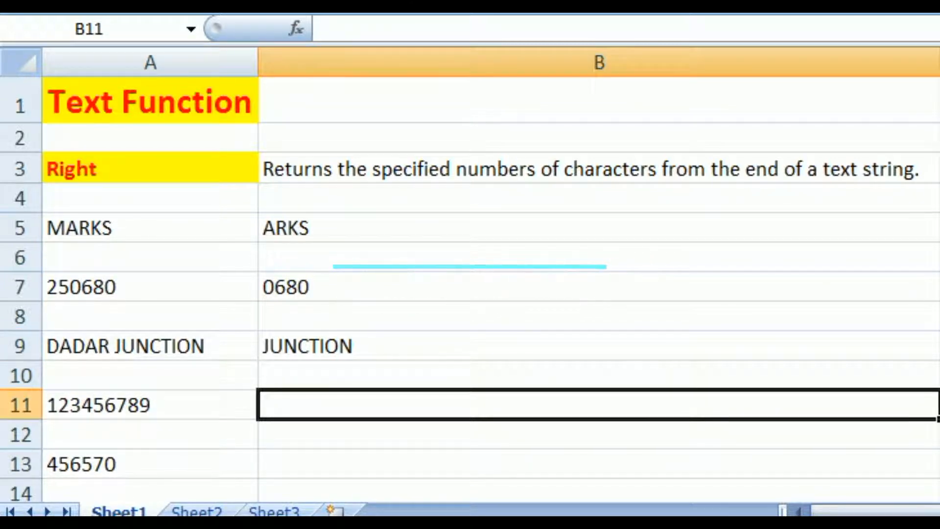
text(=)
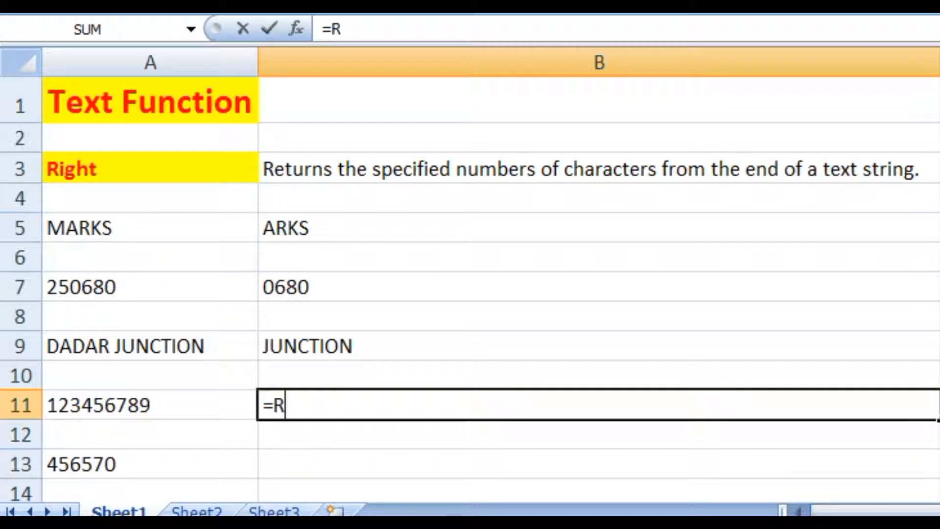
text(RIGHT)
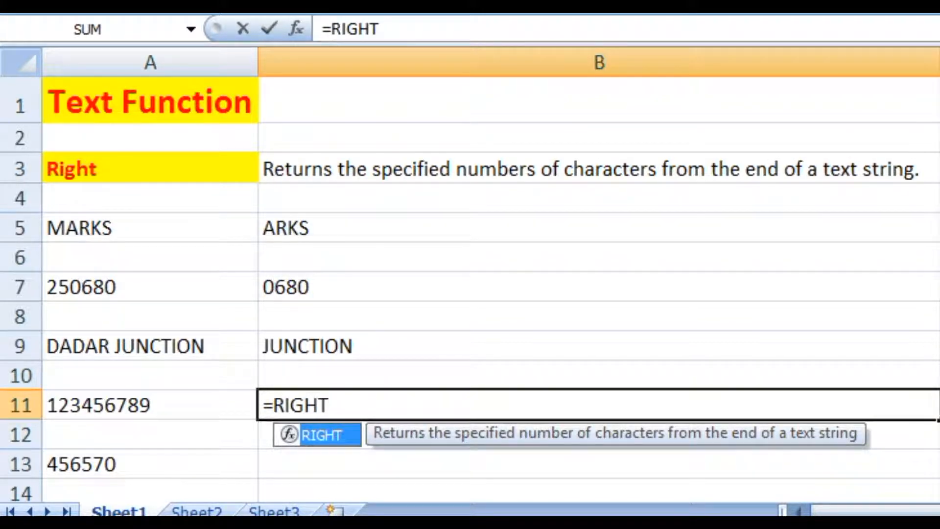
text(()
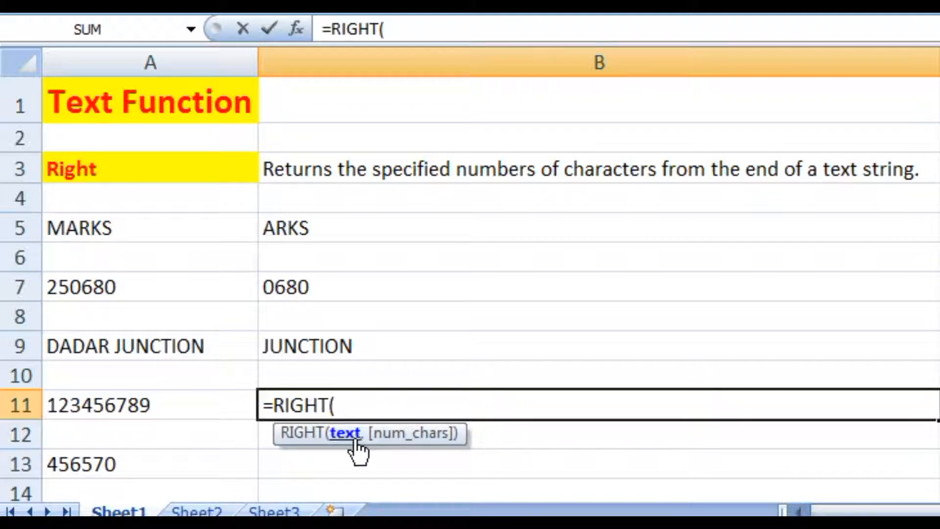
click(103, 414)
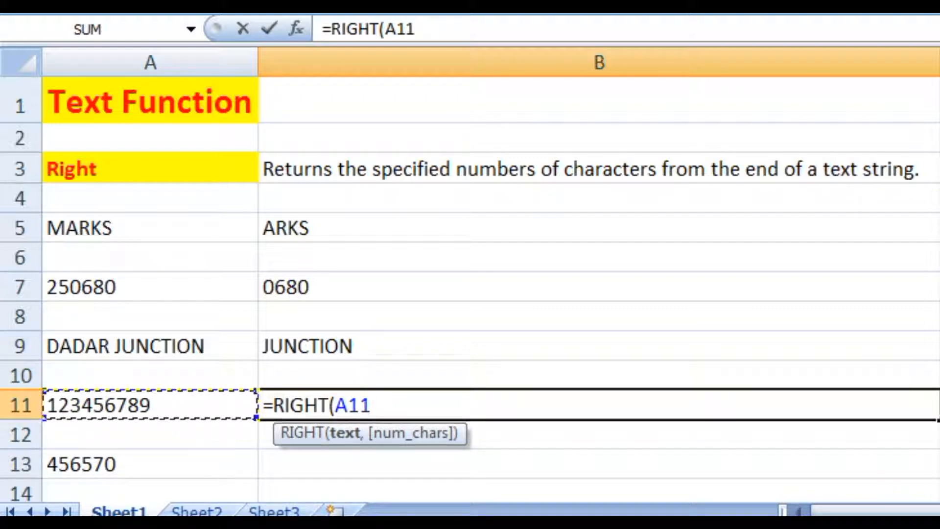
text(,)
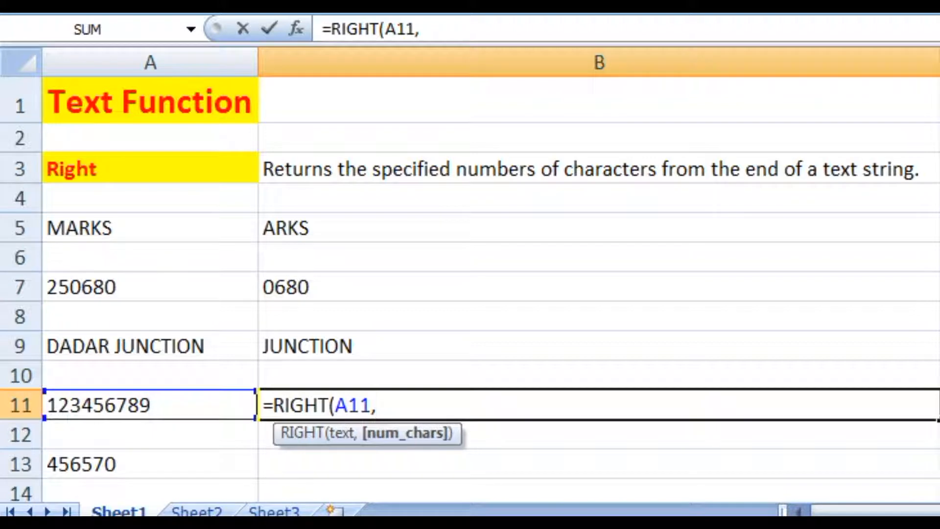
text(4))
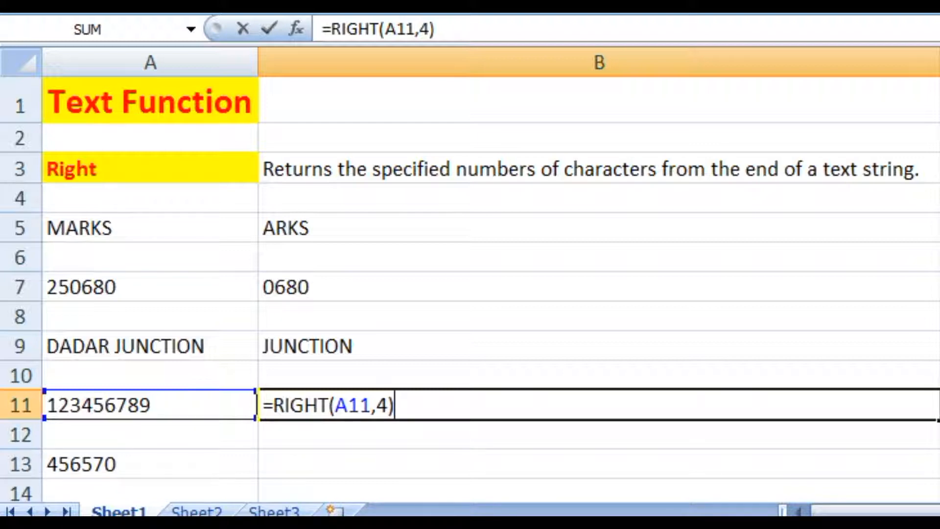
key(Return)
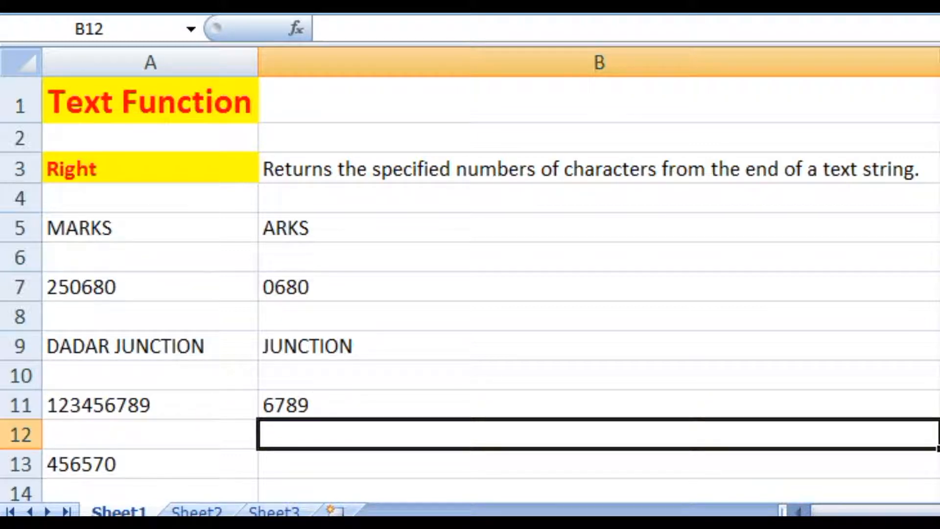
click(69, 465)
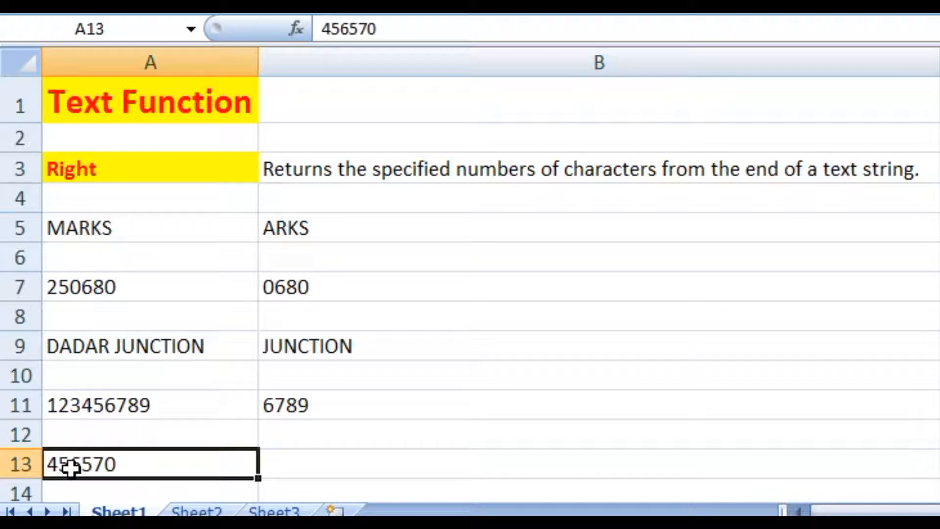
click(84, 409)
click(280, 411)
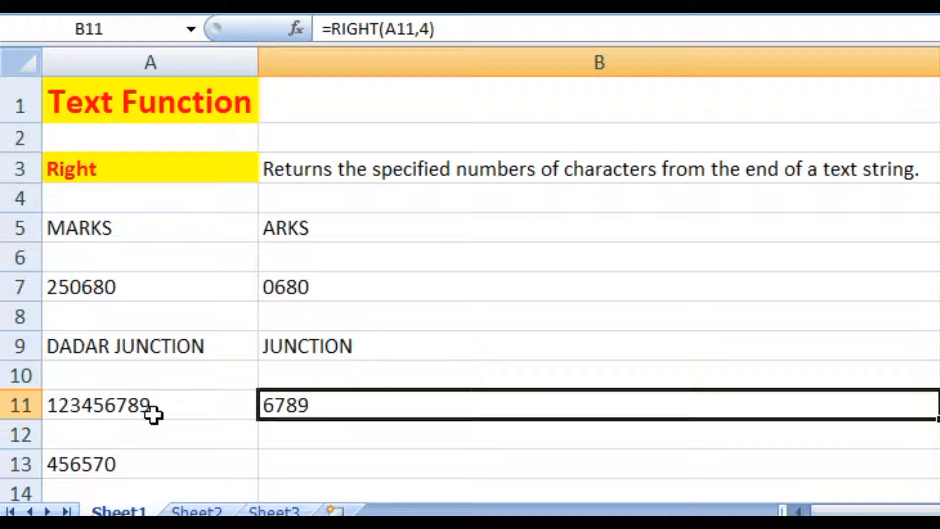
click(138, 467)
- Enter =RIGHT(A13,3) in B13 to extract the last three digits of A13
click(321, 460)
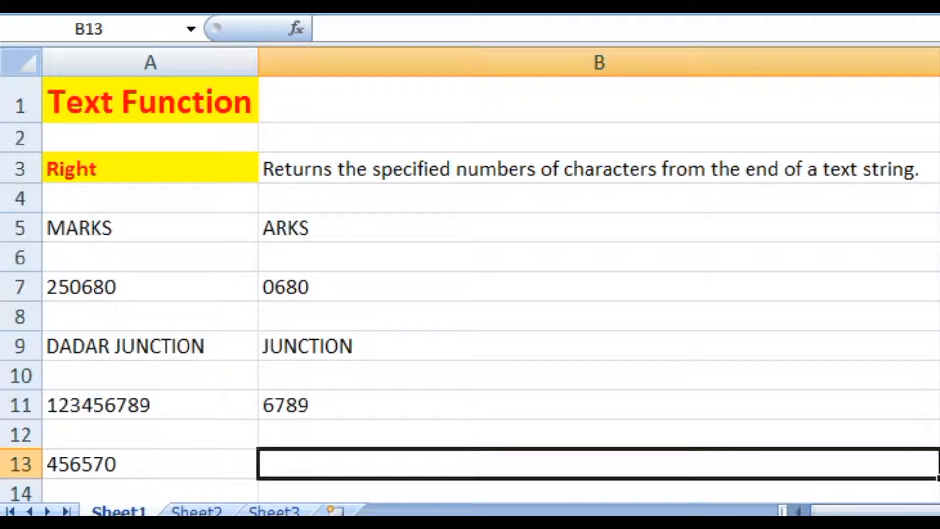
text(=R)
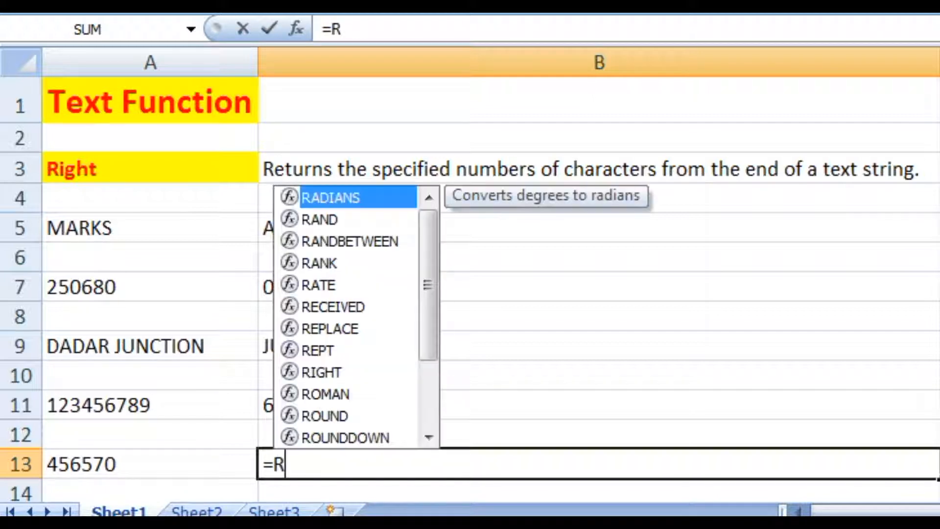
text(IGHT)
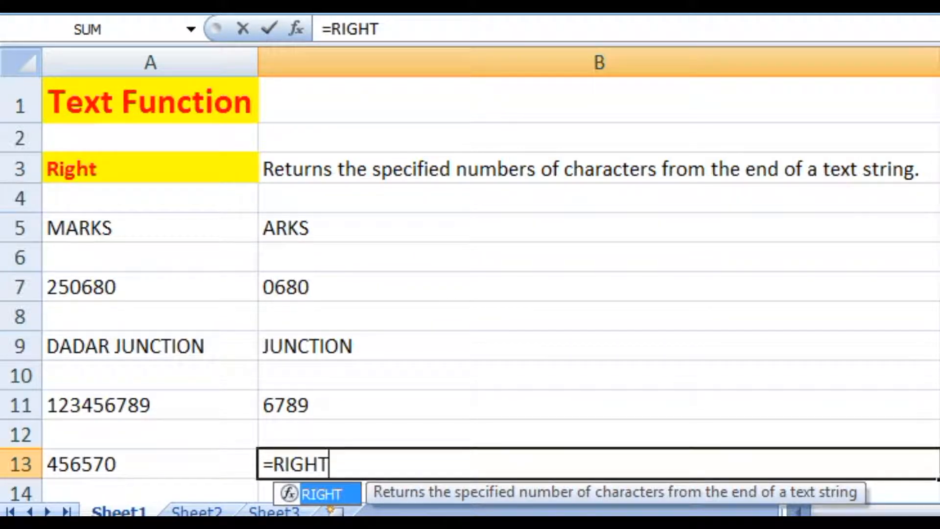
text(()
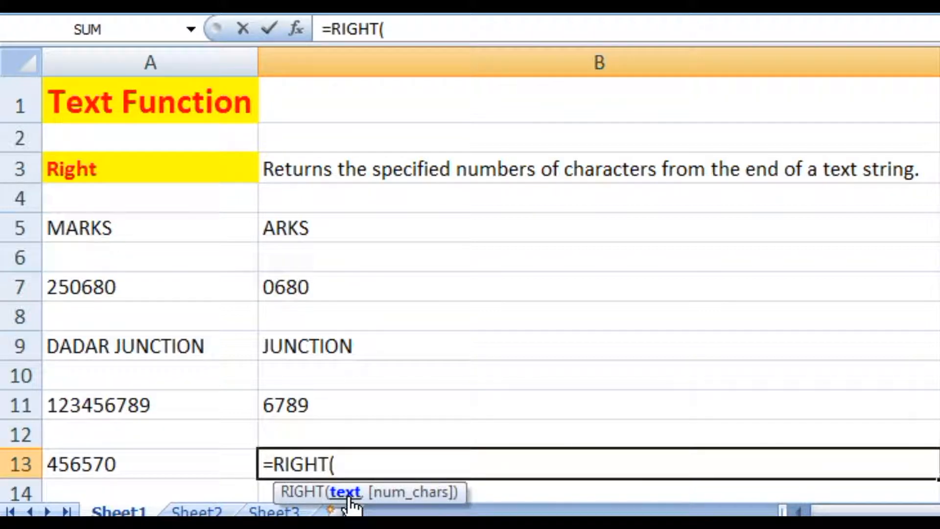
click(132, 472)
text(,)
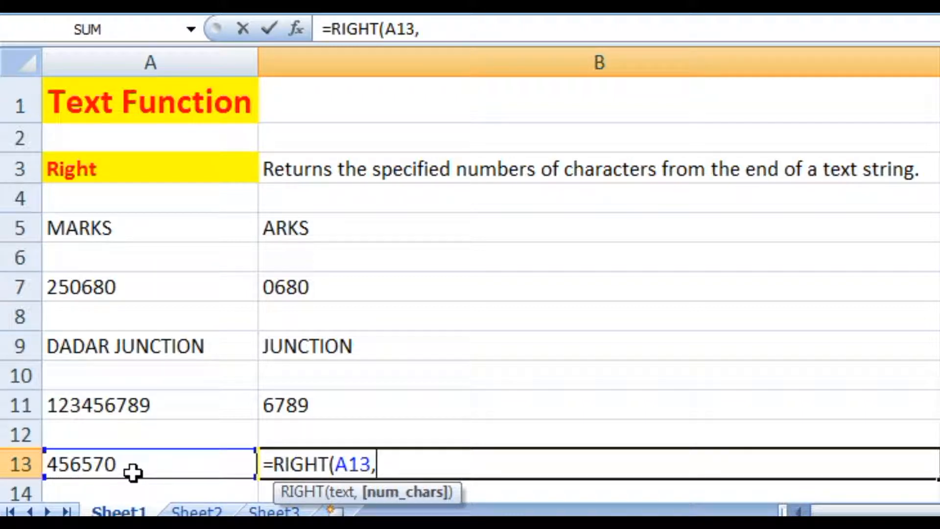
text(3)
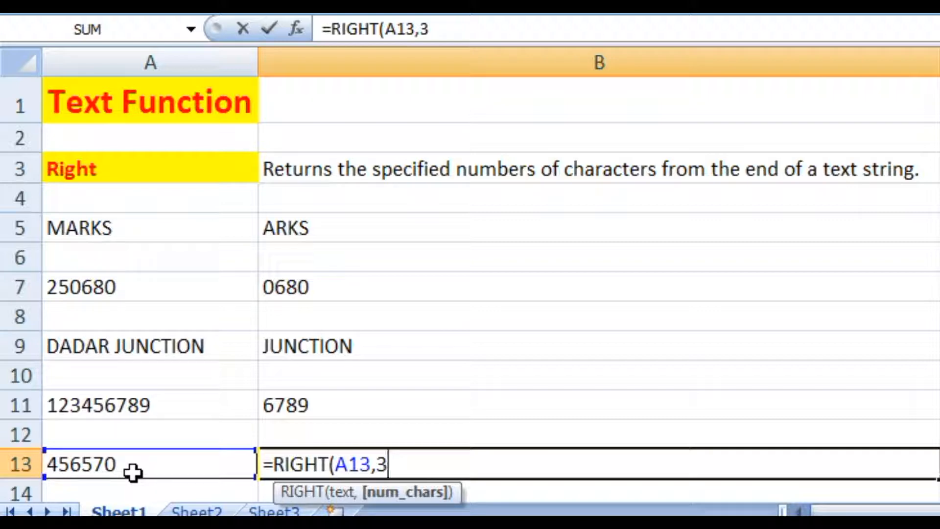
text())
key(Return)
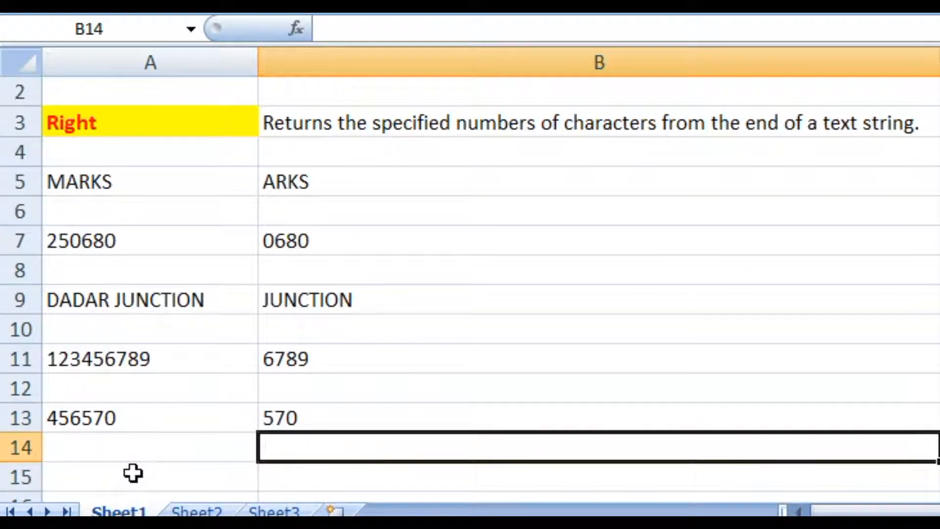
- Review each column A value beside its RIGHT result, then toggle formula display on and off to show all the formulas
scroll(216, 342, up, 1)
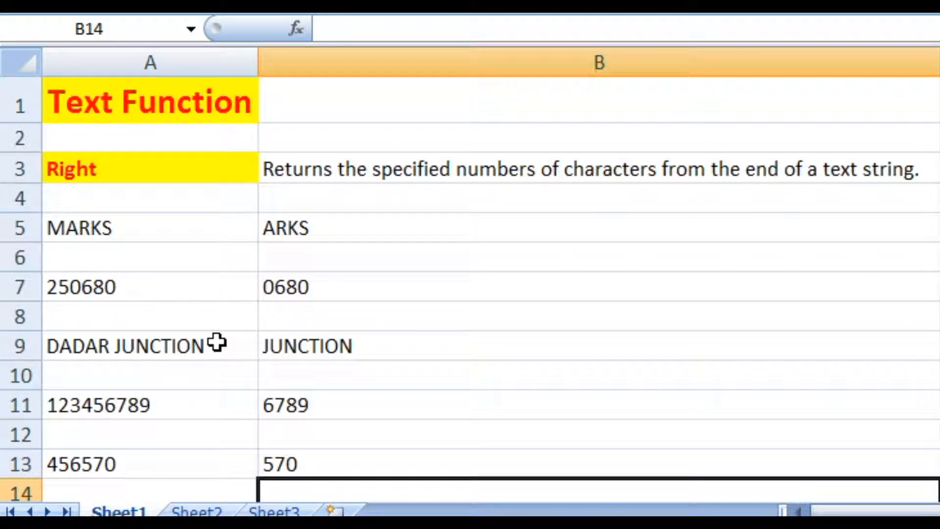
click(178, 117)
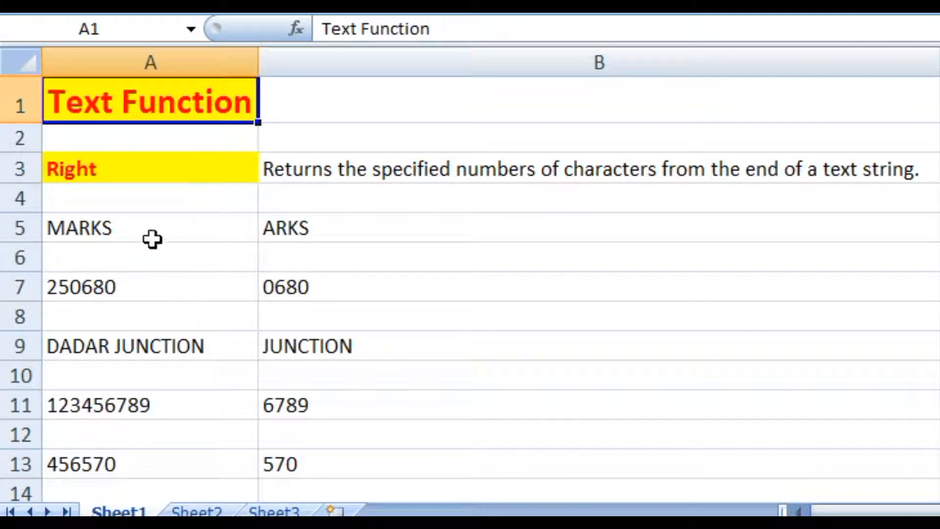
click(153, 223)
click(386, 224)
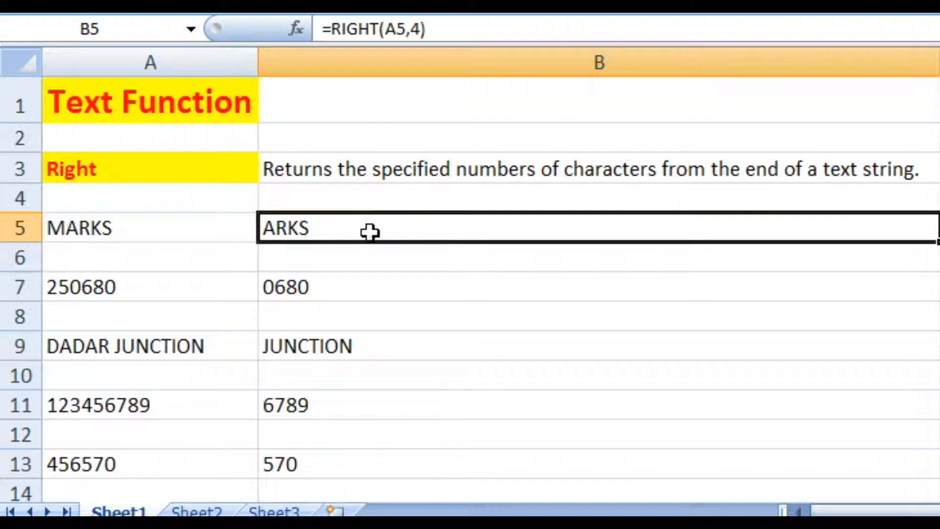
click(168, 286)
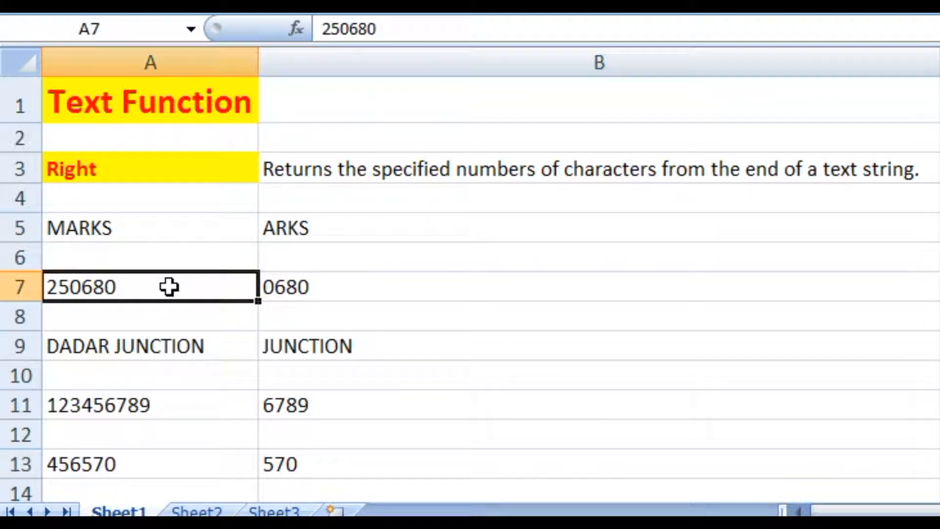
click(414, 292)
click(167, 342)
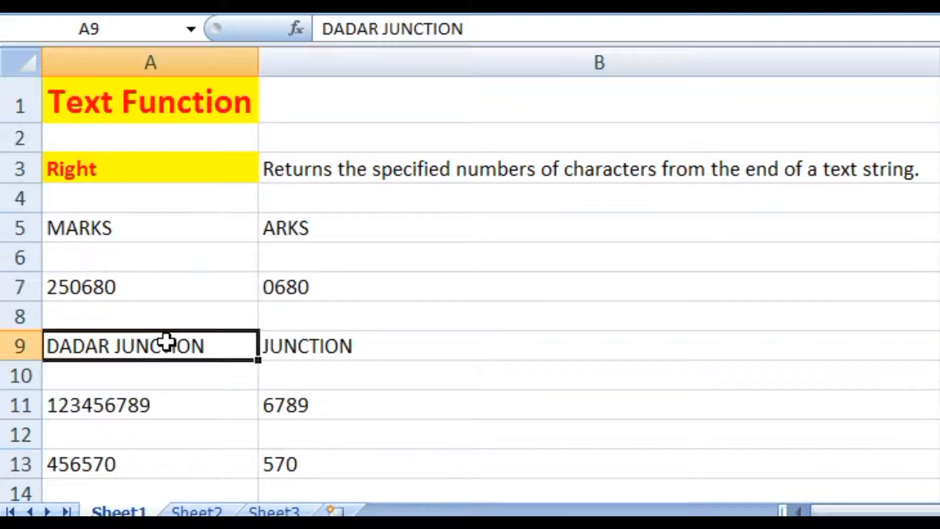
click(418, 343)
click(168, 400)
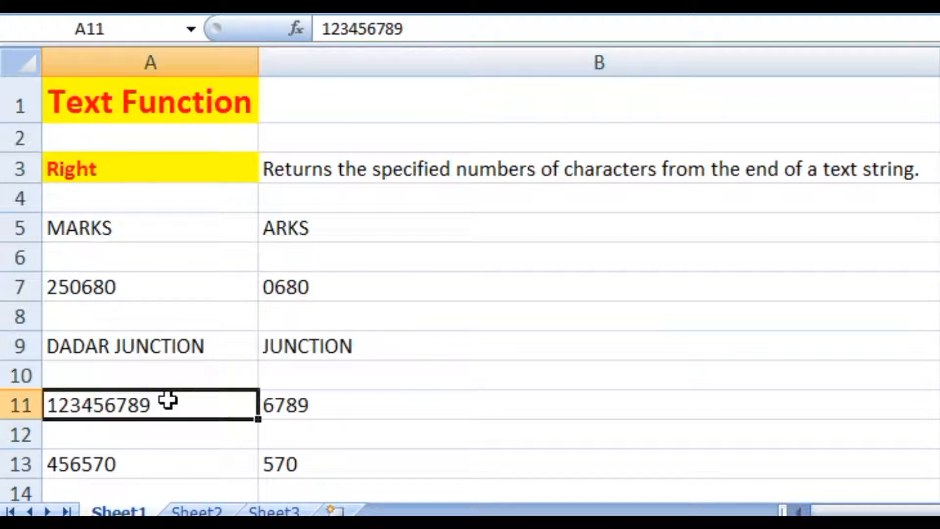
click(352, 401)
click(196, 469)
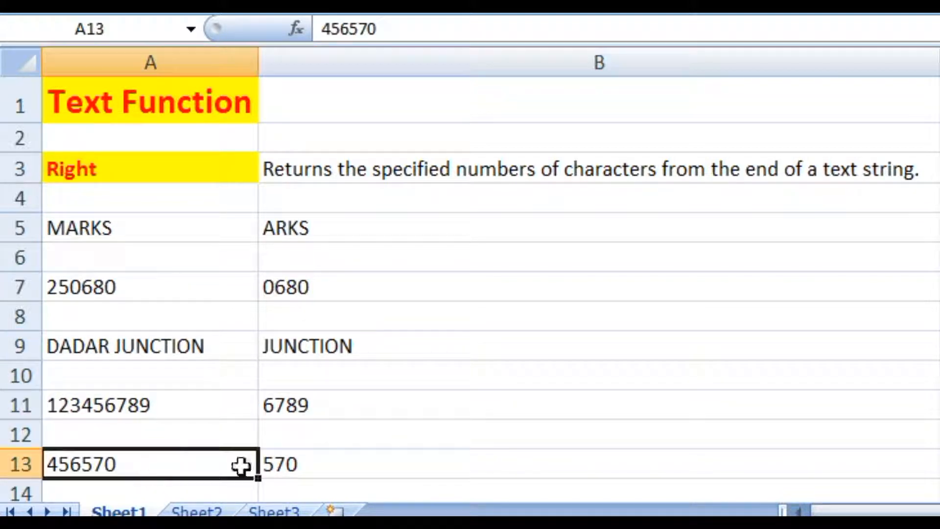
click(378, 458)
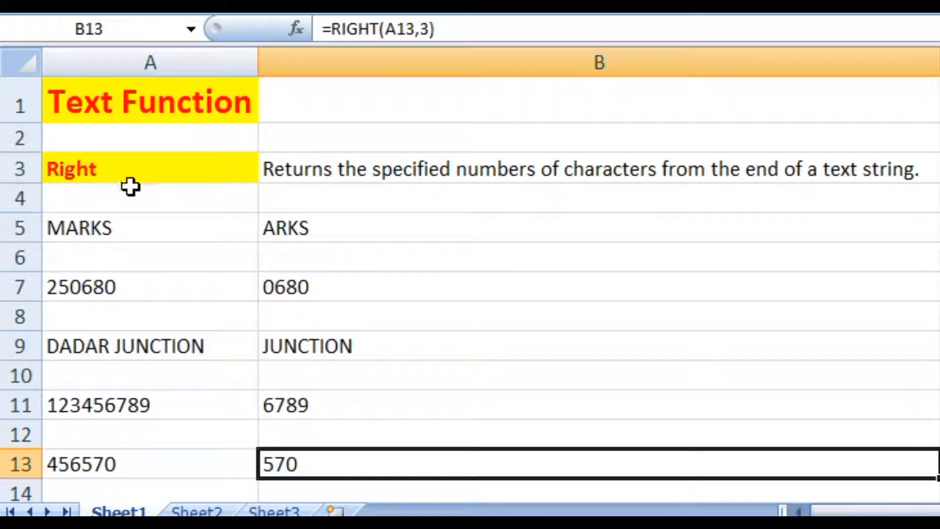
click(127, 172)
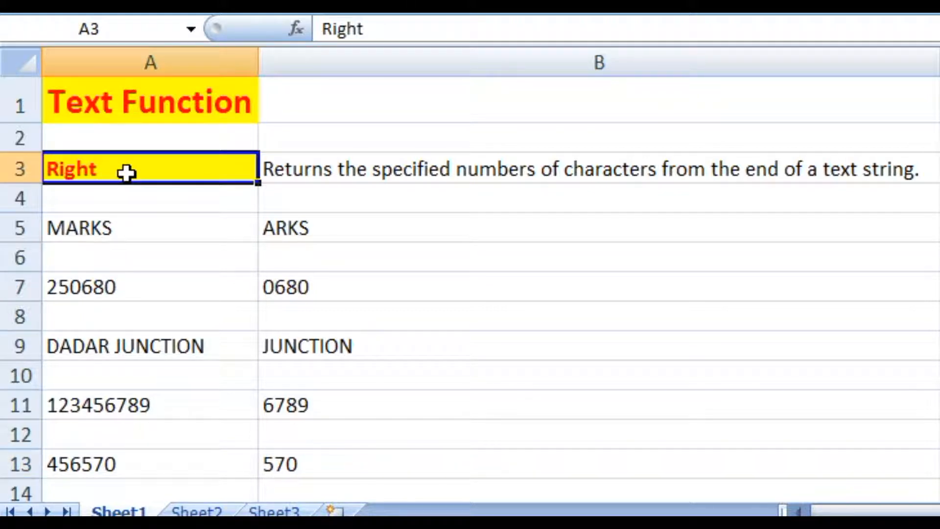
key(ctrl+grave)
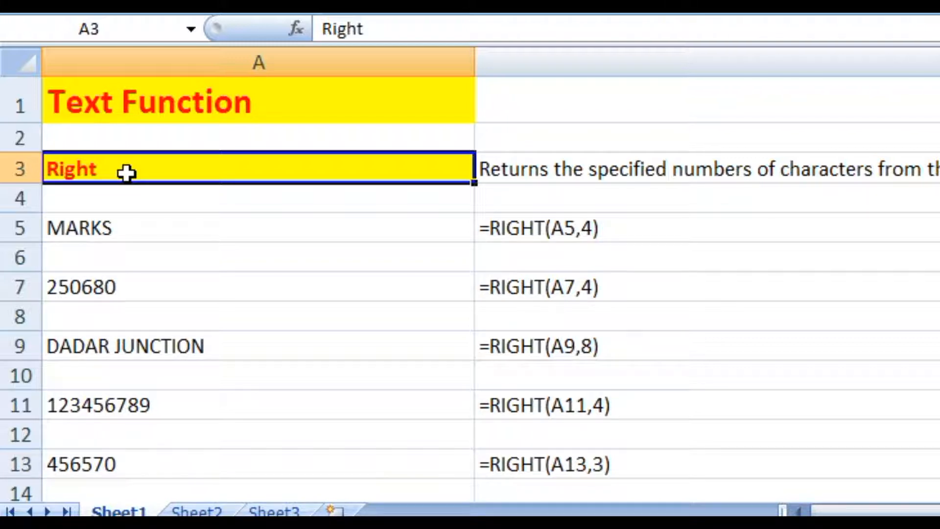
key(ctrl+grave)
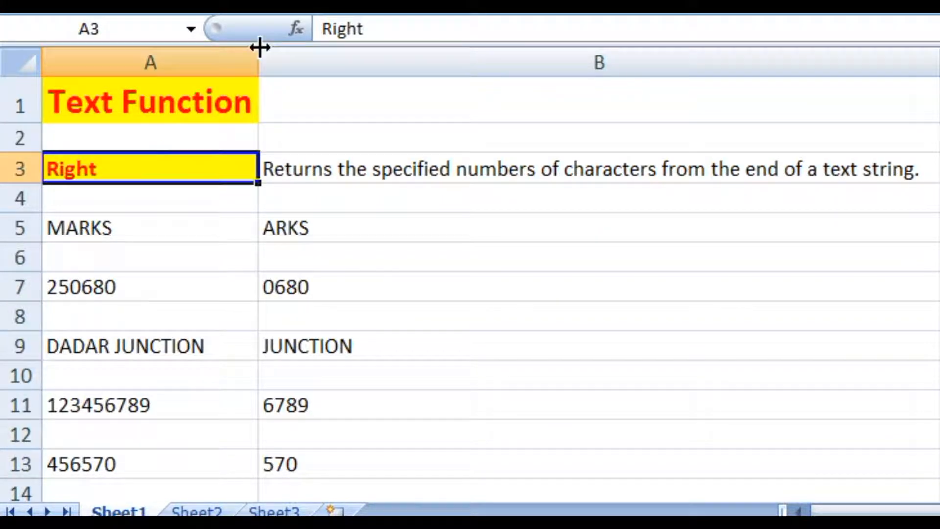